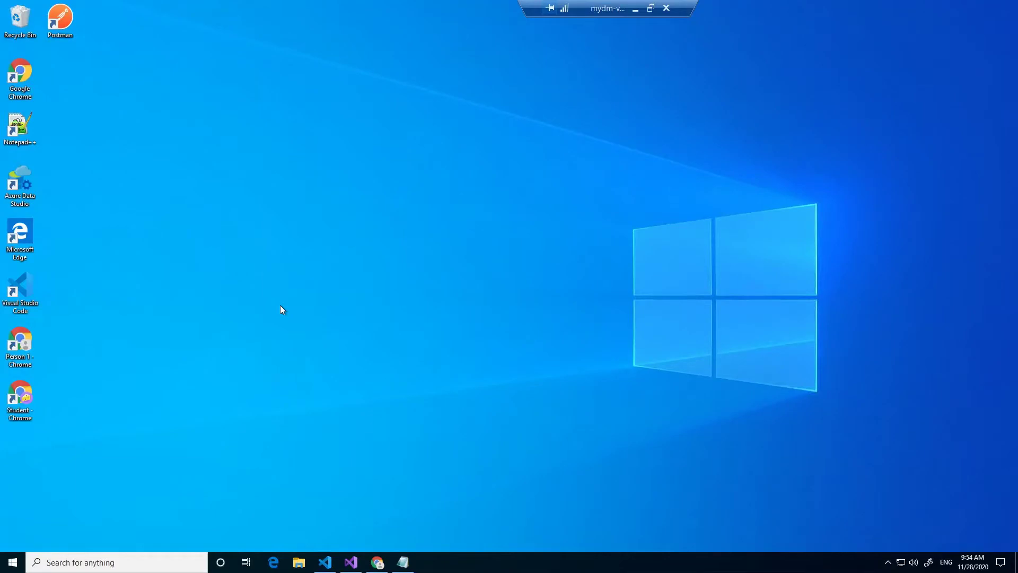
Step: Restore Chrome showing the React docs 'Create a New React App' page
{"action": "left_click", "coordinate": [377, 562]}
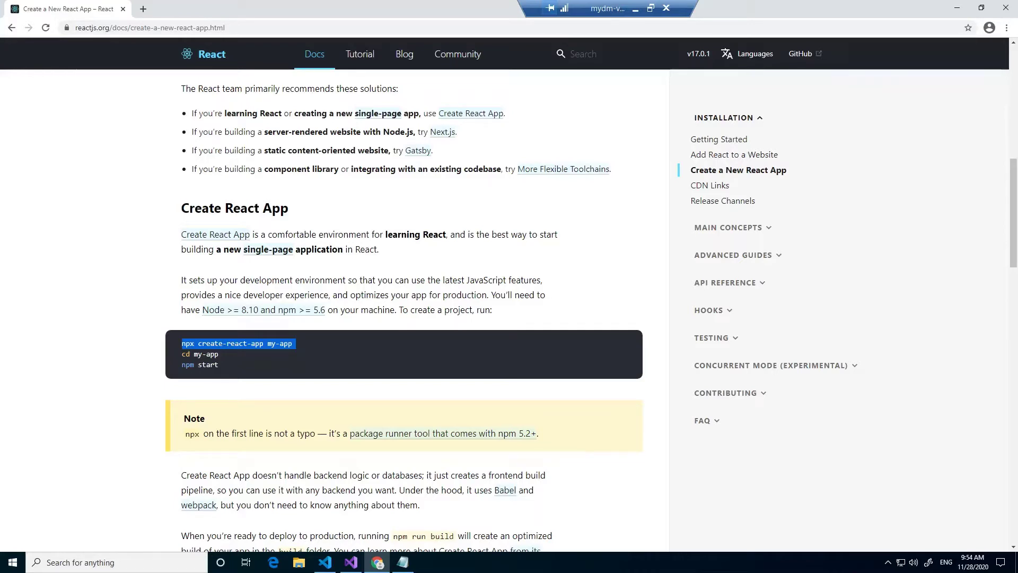
Step: Run 'npx create-react-app mycinema' in the VS Code integrated terminal
{"action": "left_click", "coordinate": [326, 563]}
{"action": "type", "text": "npx create-react-app mycinema"}
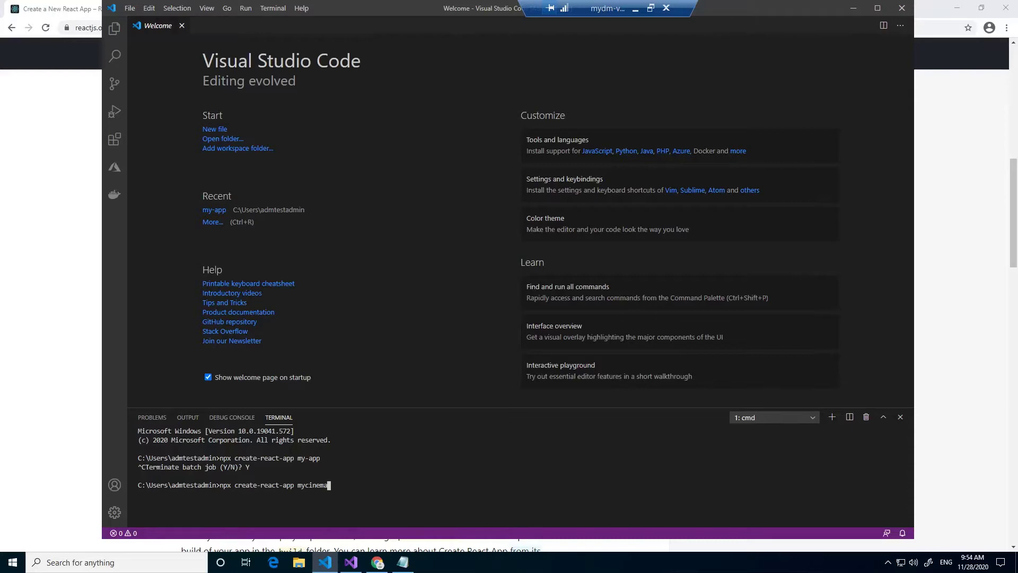
{"action": "key", "text": "Return"}
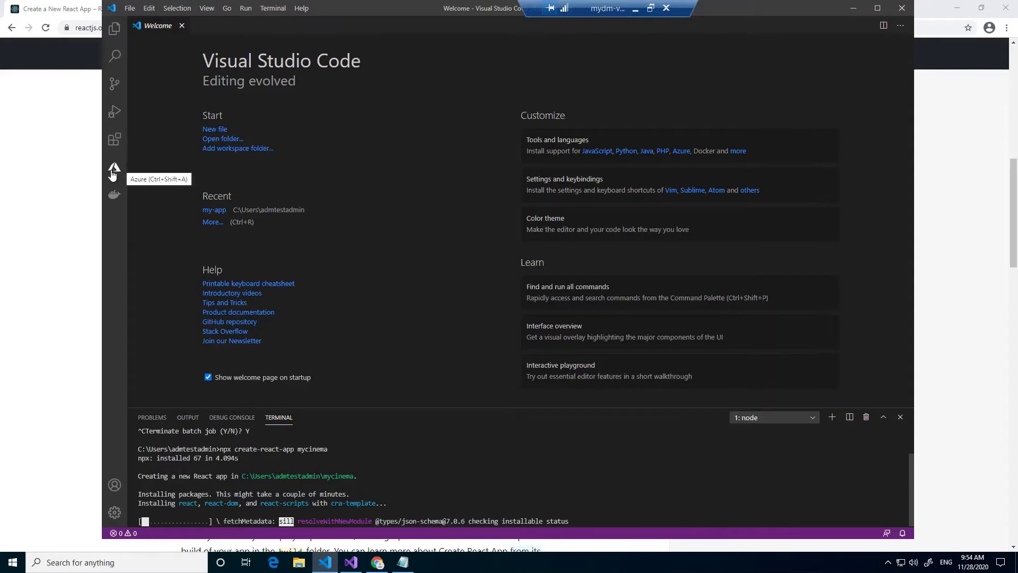
Step: Show the Azure Tools extension pack details from the installed extensions list
{"action": "left_click", "coordinate": [114, 140]}
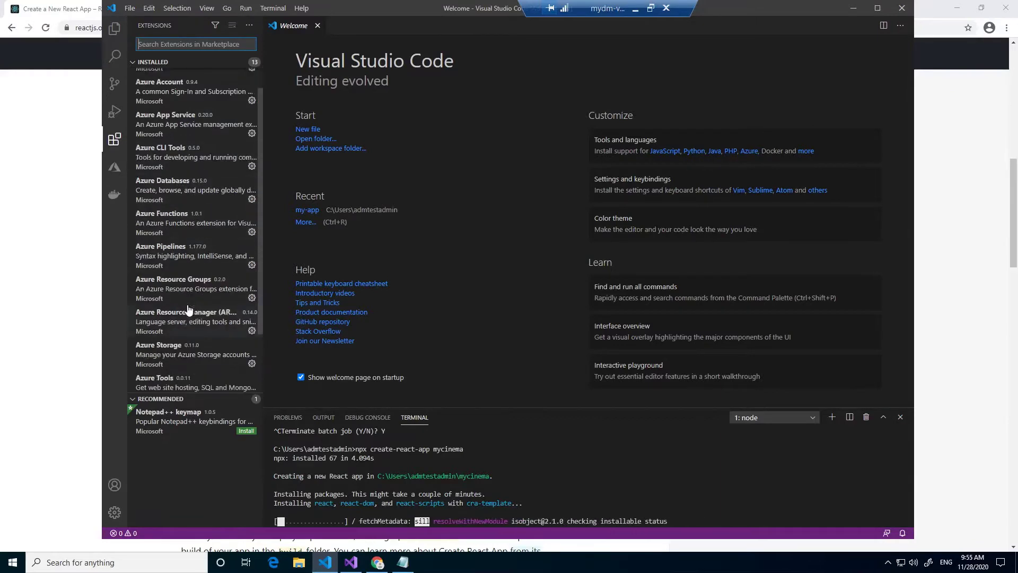
{"action": "scroll", "coordinate": [192, 303], "scroll_direction": "down", "scroll_amount": 2}
{"action": "left_click", "coordinate": [178, 358]}
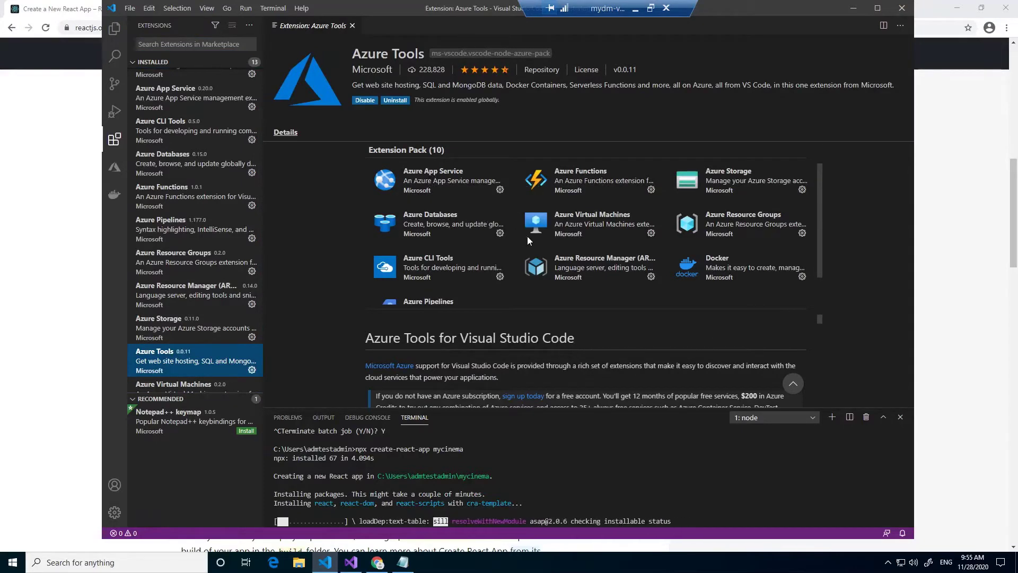
{"action": "scroll", "coordinate": [474, 248], "scroll_direction": "down", "scroll_amount": 1}
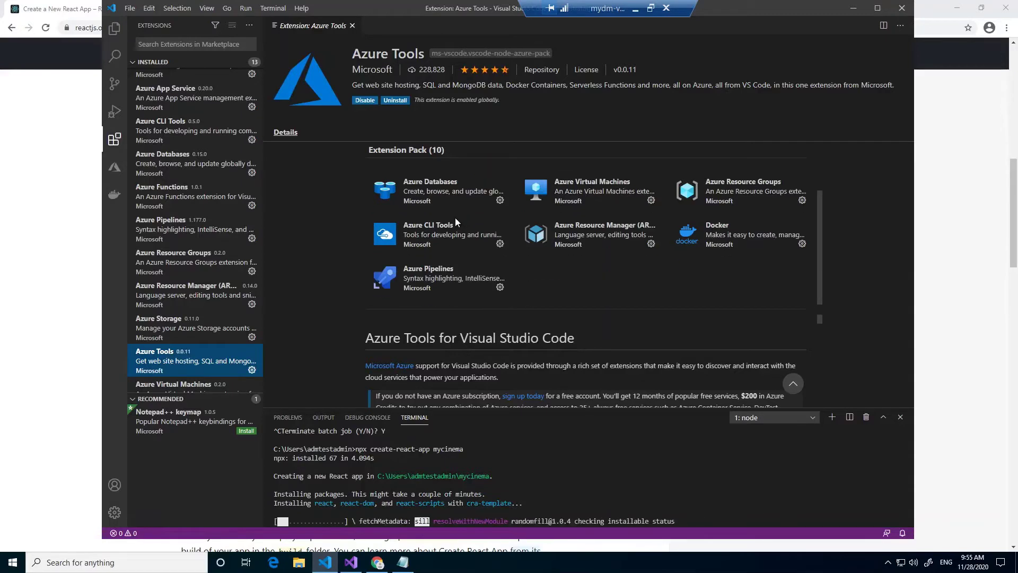
{"action": "scroll", "coordinate": [455, 215], "scroll_direction": "up", "scroll_amount": 1}
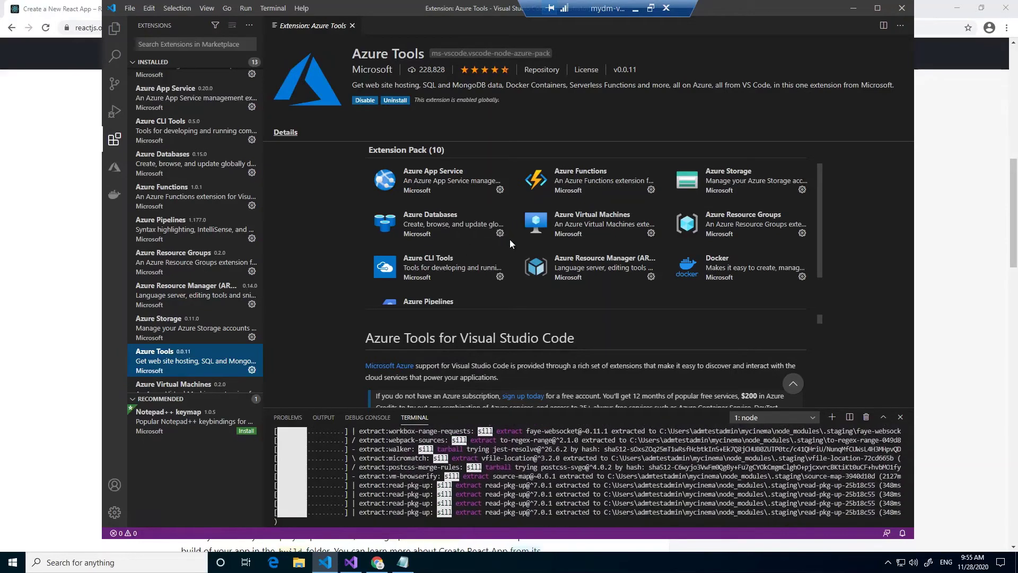
{"action": "scroll", "coordinate": [509, 239], "scroll_direction": "down", "scroll_amount": 1}
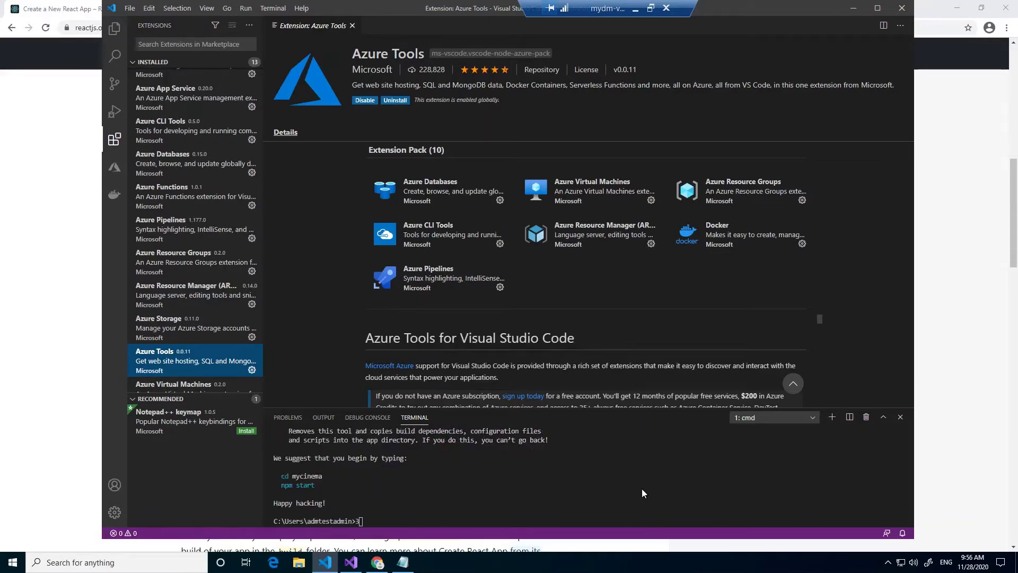
Step: Open the mycinema folder under C:\Users\<user> as the VS Code workspace
{"action": "left_click", "coordinate": [129, 8]}
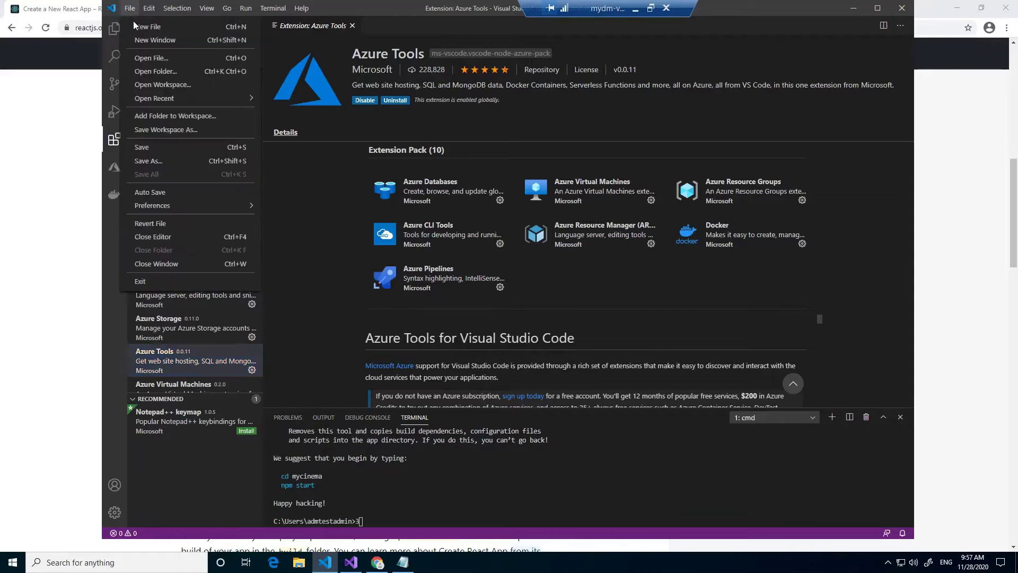
{"action": "left_click", "coordinate": [180, 73]}
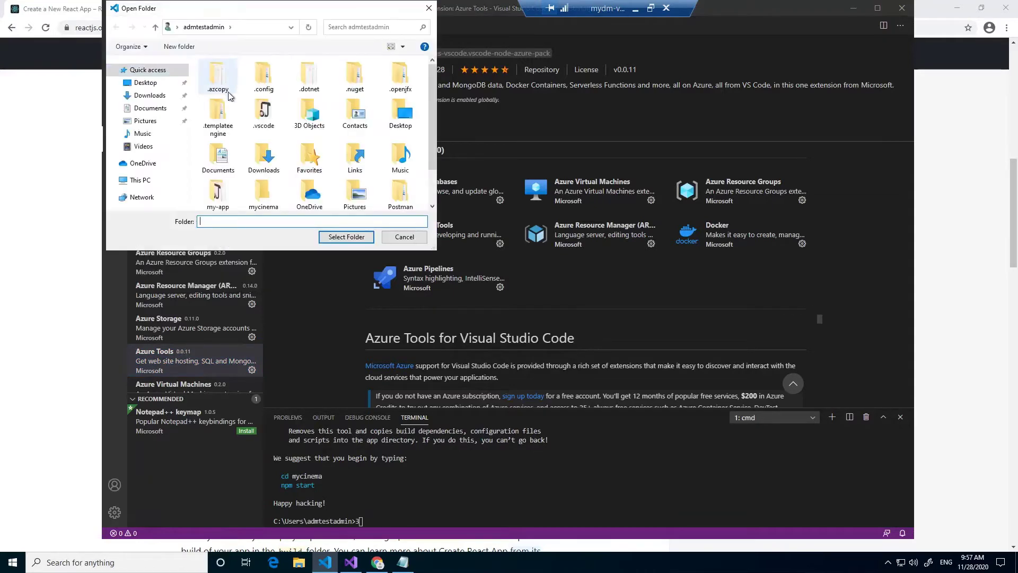
{"action": "scroll", "coordinate": [254, 115], "scroll_direction": "down", "scroll_amount": 2}
{"action": "scroll", "coordinate": [342, 151], "scroll_direction": "up", "scroll_amount": 1}
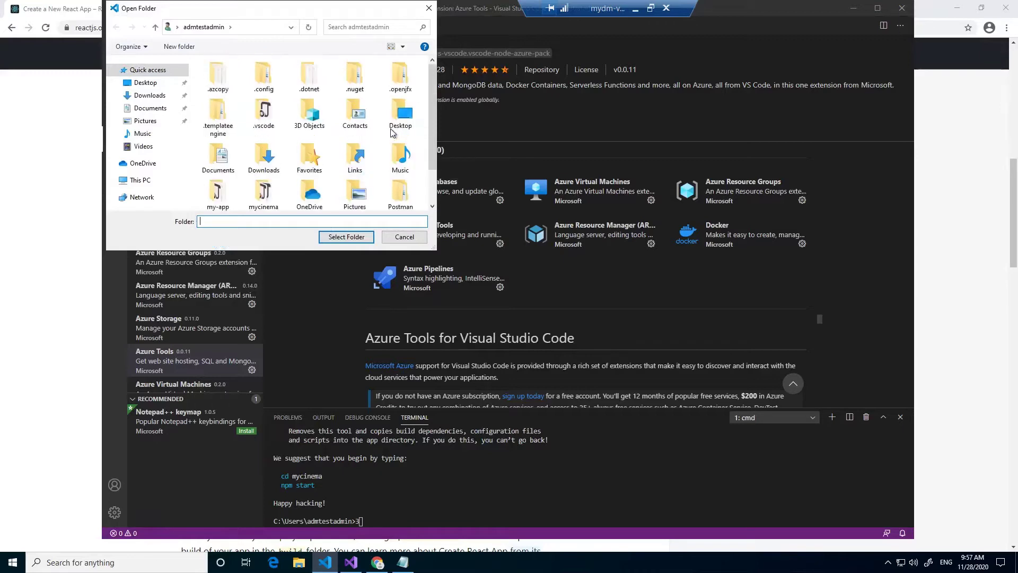
{"action": "scroll", "coordinate": [342, 128], "scroll_direction": "down", "scroll_amount": 1}
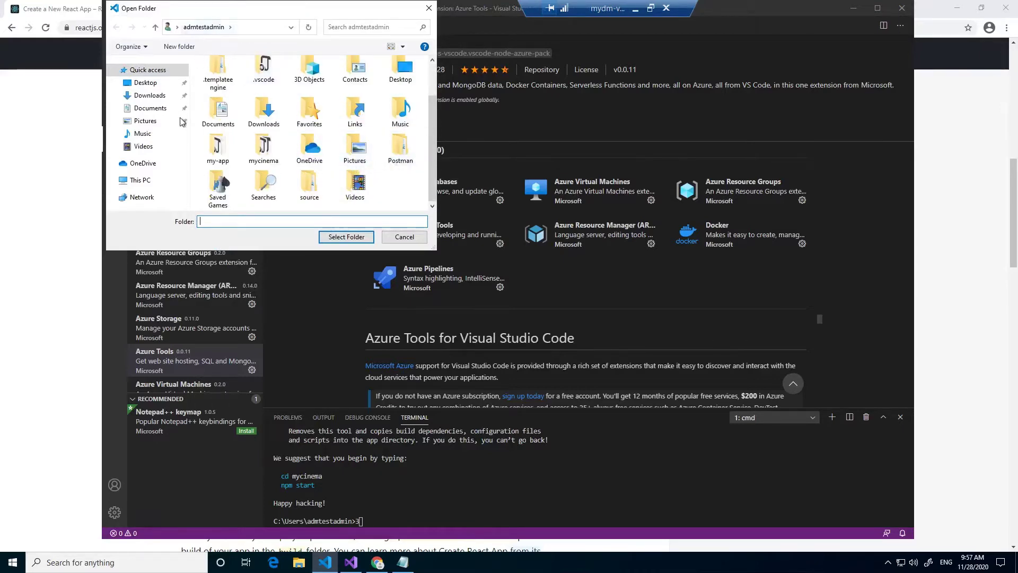
{"action": "left_click", "coordinate": [140, 180]}
{"action": "scroll", "coordinate": [262, 151], "scroll_direction": "down", "scroll_amount": 2}
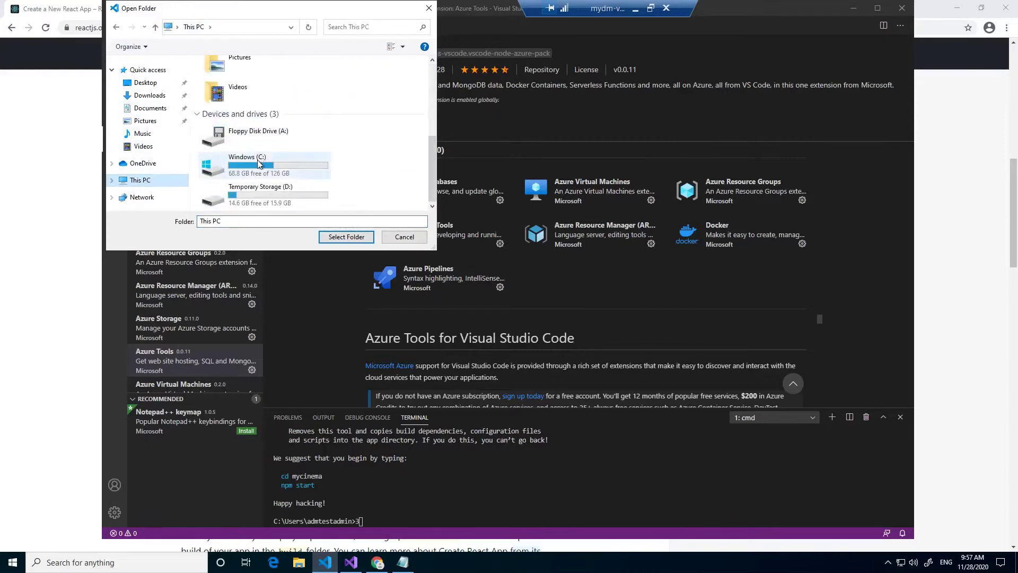
{"action": "double_click", "coordinate": [261, 158]}
{"action": "double_click", "coordinate": [219, 143]}
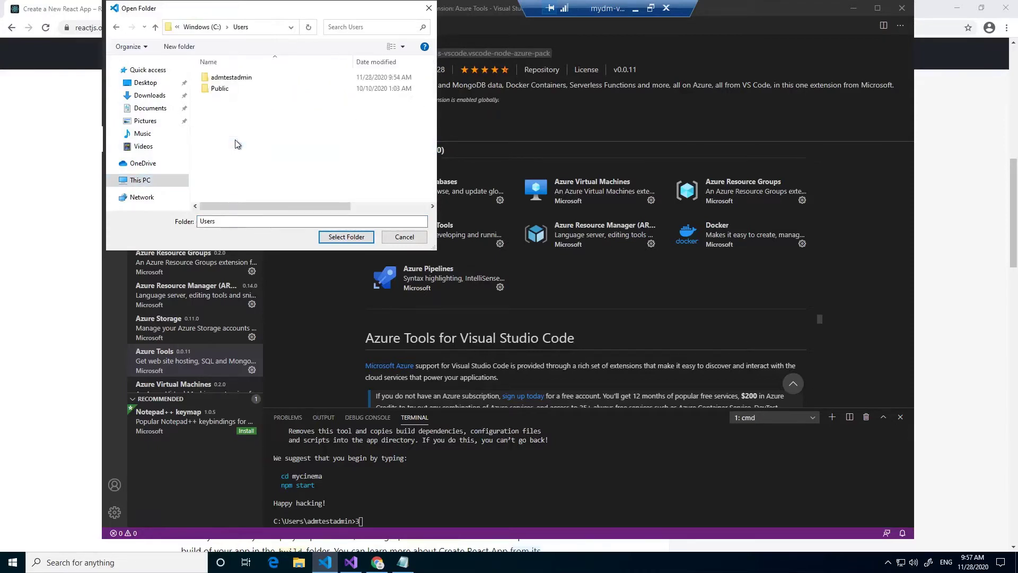
{"action": "left_click", "coordinate": [231, 78]}
{"action": "double_click", "coordinate": [231, 77]}
{"action": "scroll", "coordinate": [243, 136], "scroll_direction": "down", "scroll_amount": 3}
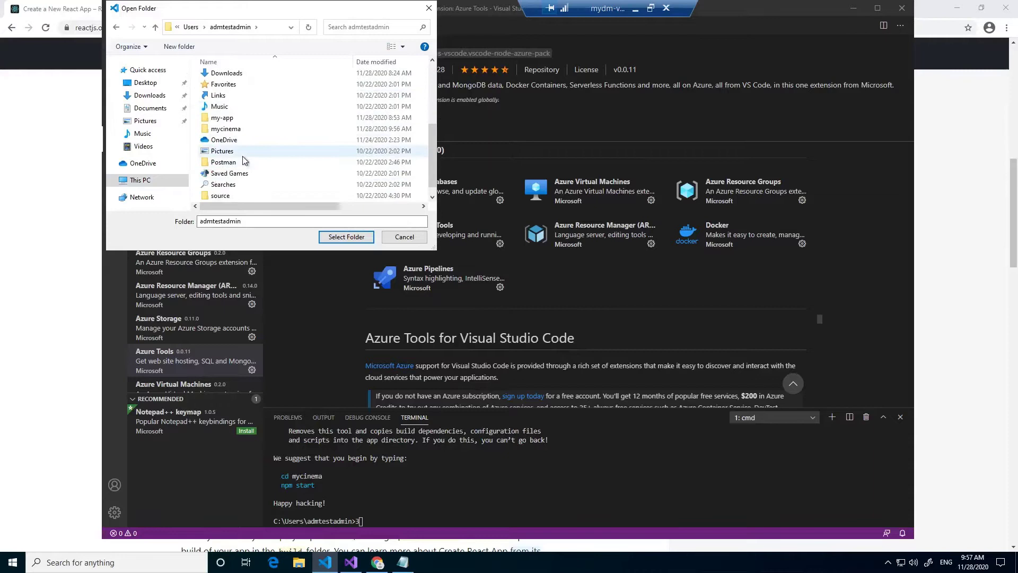
{"action": "left_click", "coordinate": [226, 129]}
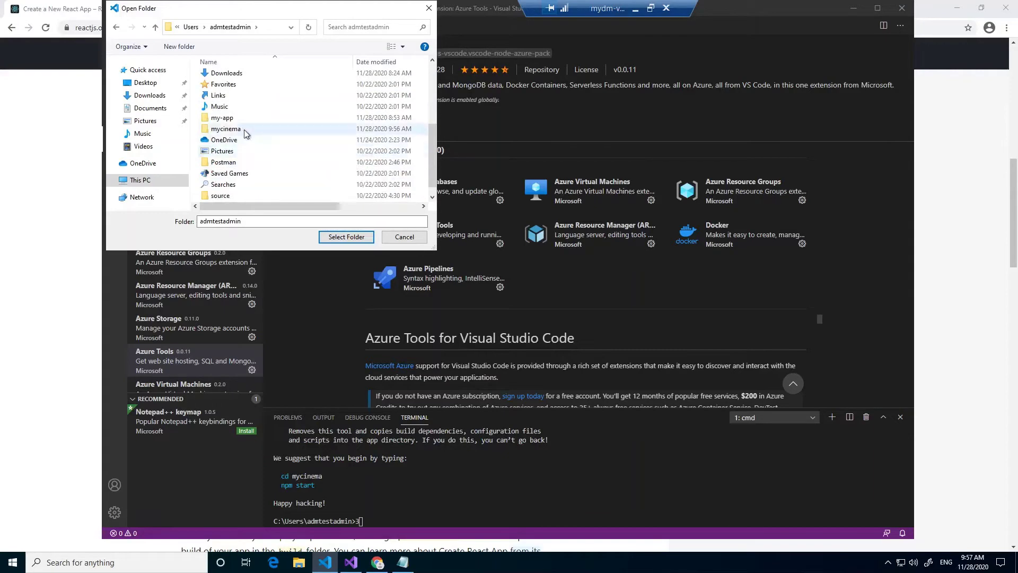
{"action": "left_click", "coordinate": [346, 236]}
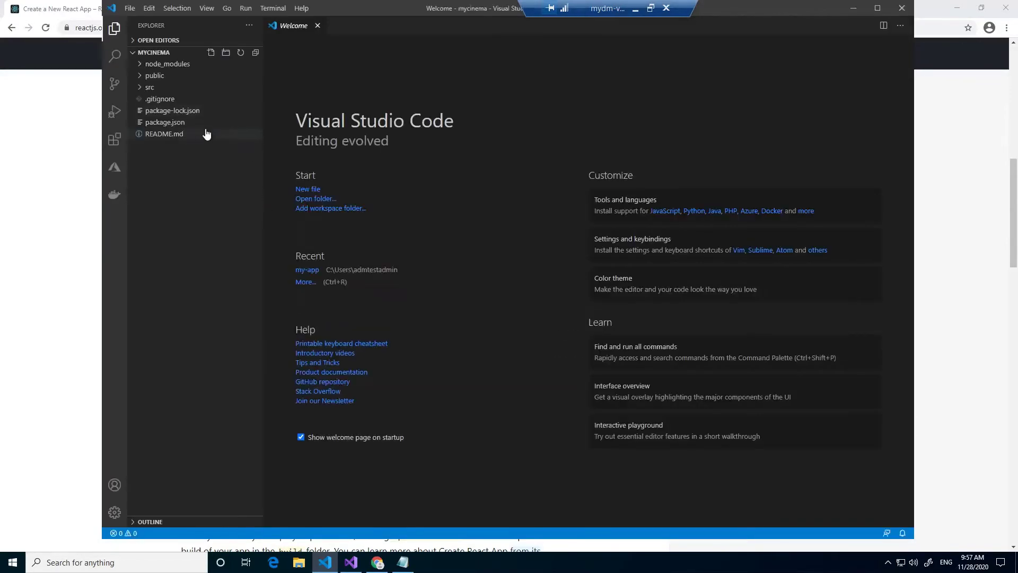
Step: Expand the public and src folders and open src/App.js
{"action": "left_click", "coordinate": [154, 75]}
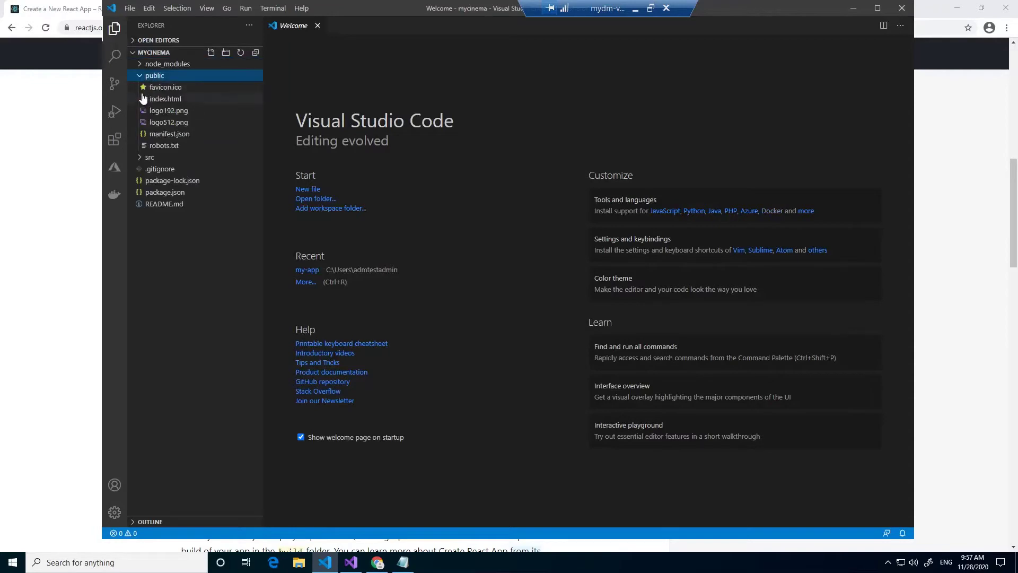
{"action": "left_click", "coordinate": [151, 157]}
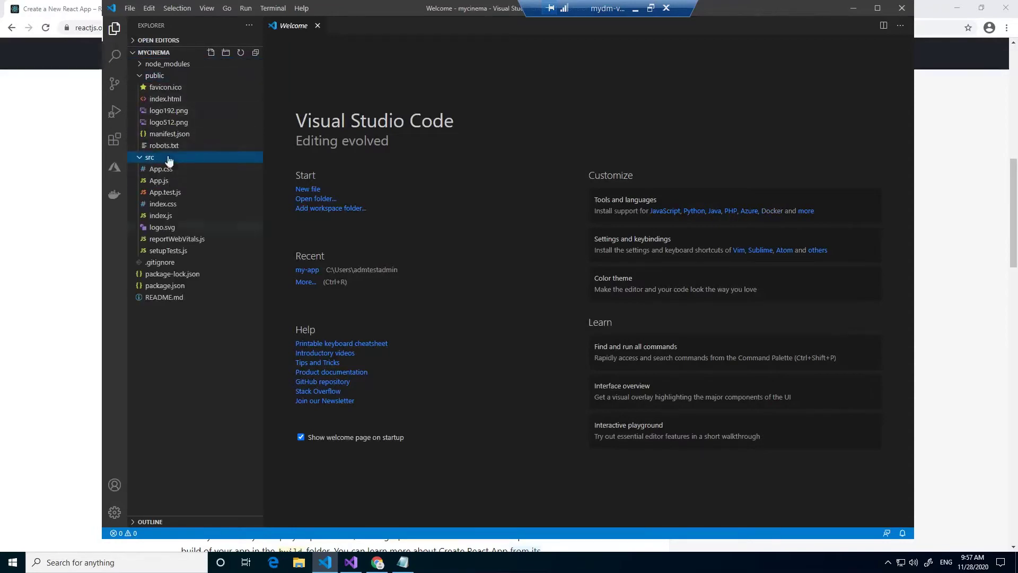
{"action": "left_click", "coordinate": [156, 181]}
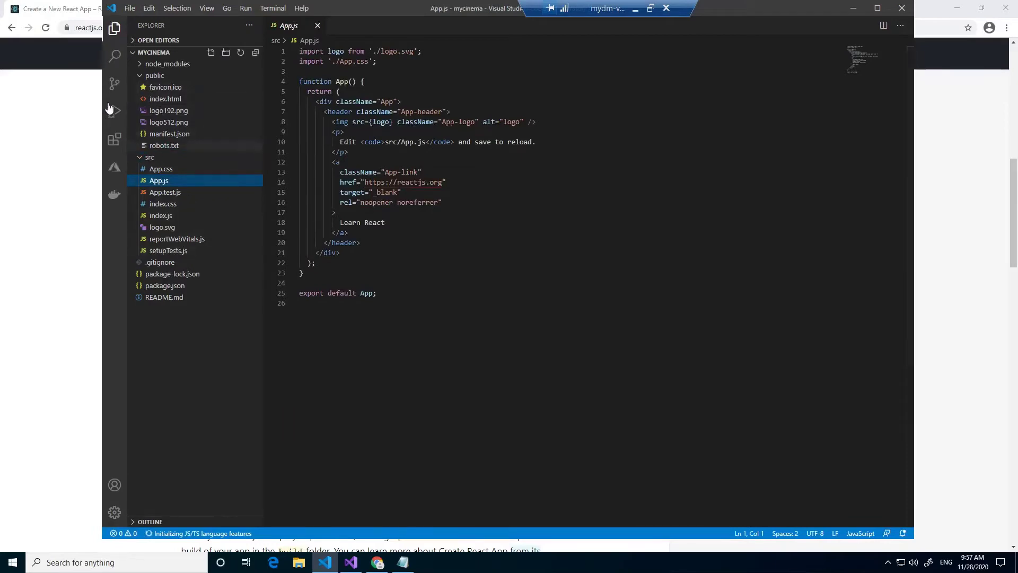
Step: Start the dev server with npm start in a new terminal, then select 'npm run build'
{"action": "left_click", "coordinate": [272, 8]}
{"action": "left_click", "coordinate": [291, 27]}
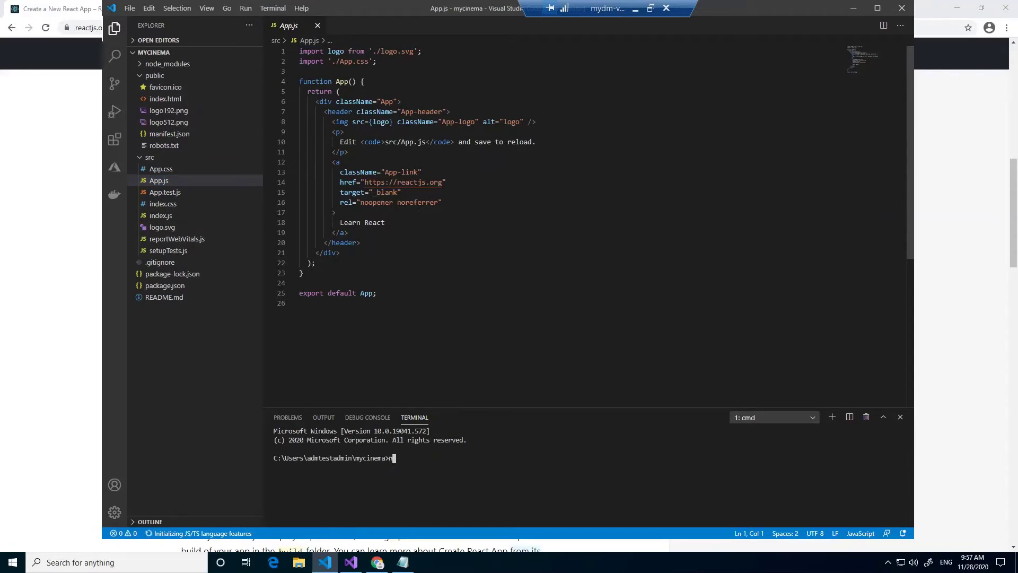
{"action": "type", "text": "npm start"}
{"action": "key", "text": "Return"}
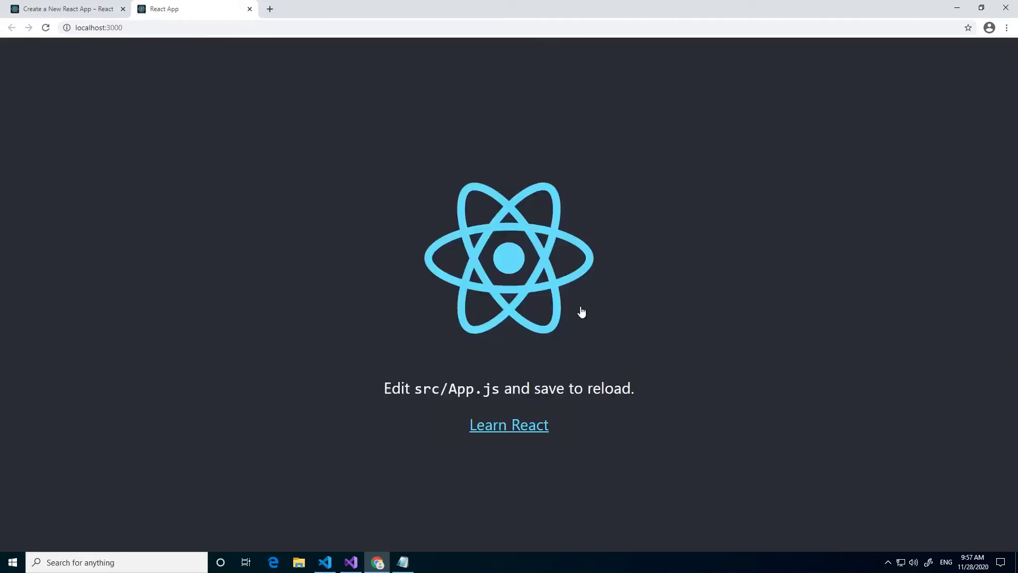
{"action": "left_click", "coordinate": [325, 562]}
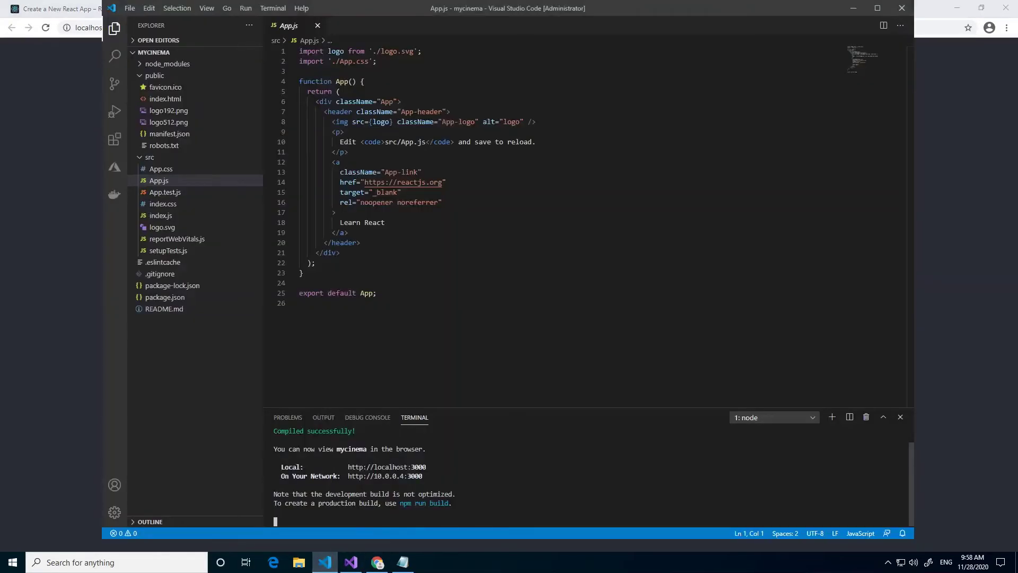
{"action": "left_click_drag", "start_coordinate": [400, 503], "coordinate": [436, 504]}
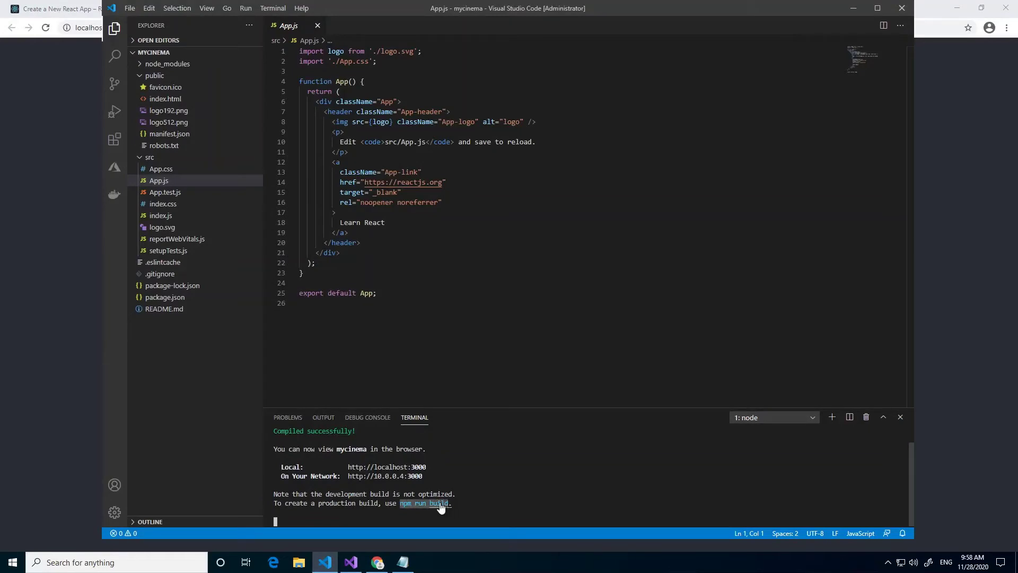
Step: Stop the dev server, run npm run build, and expand the new build folder
{"action": "key", "text": "ctrl+c"}
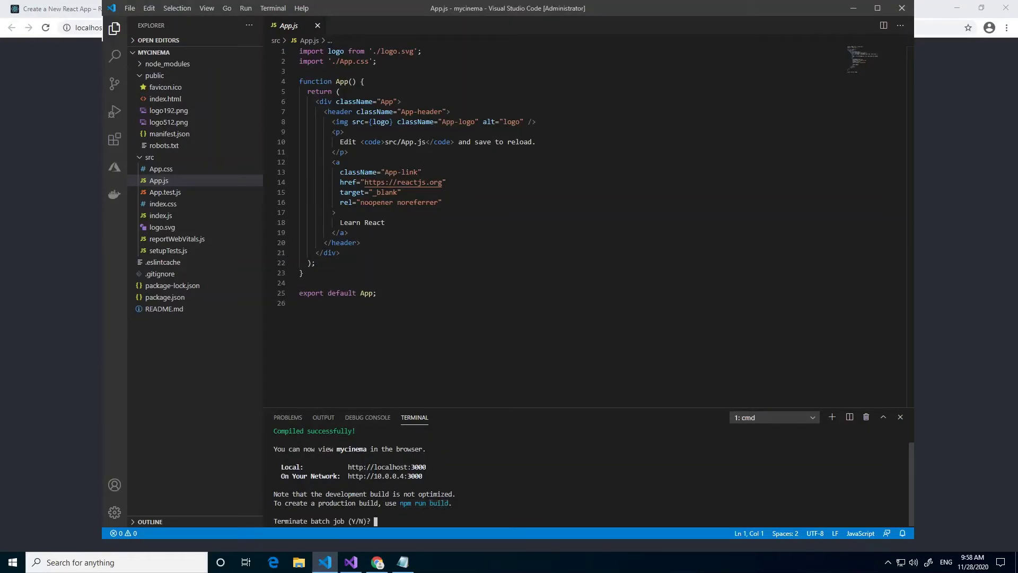
{"action": "key", "text": "ctrl+c"}
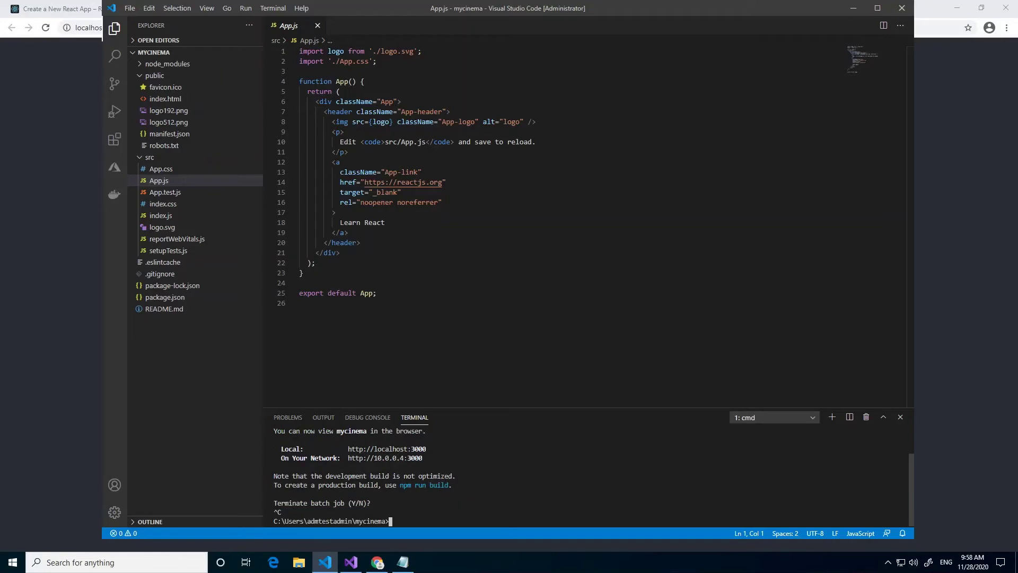
{"action": "key", "text": "ctrl+v"}
{"action": "key", "text": "Return"}
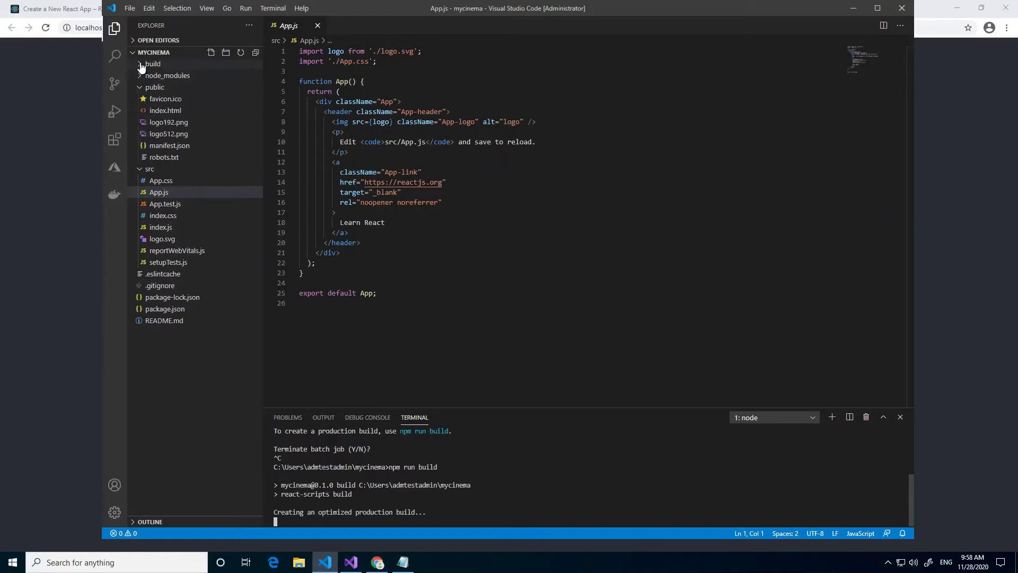
{"action": "left_click", "coordinate": [141, 65]}
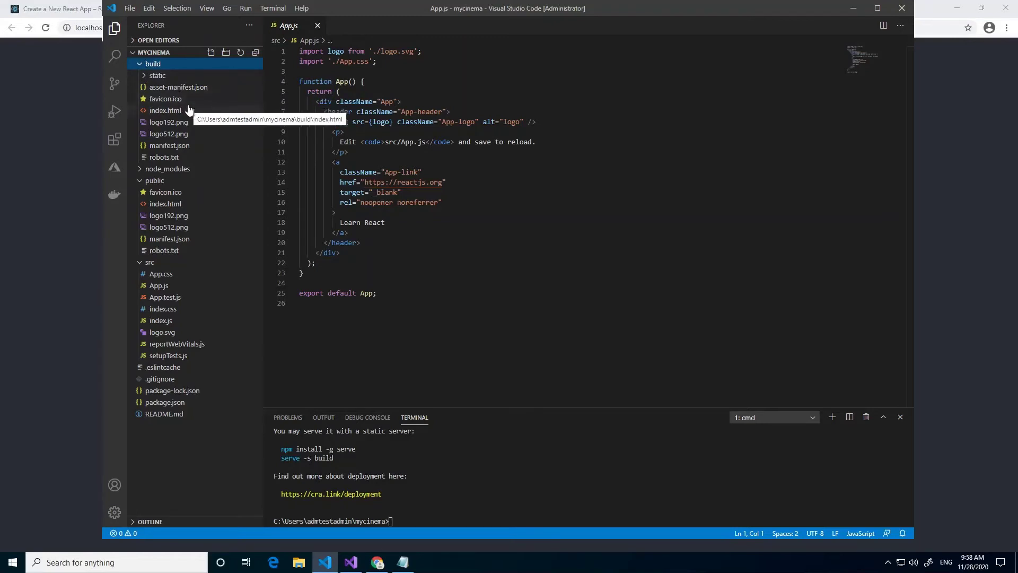
Step: Deploy the build folder as a static website to new storage account cinemastorageaccdemo
{"action": "right_click", "coordinate": [175, 63]}
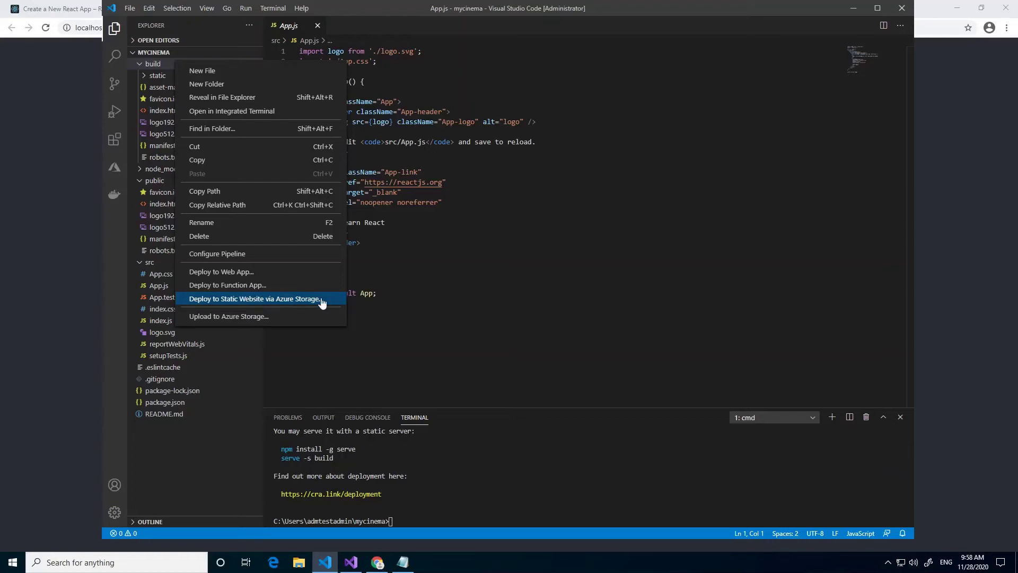
{"action": "left_click", "coordinate": [273, 301]}
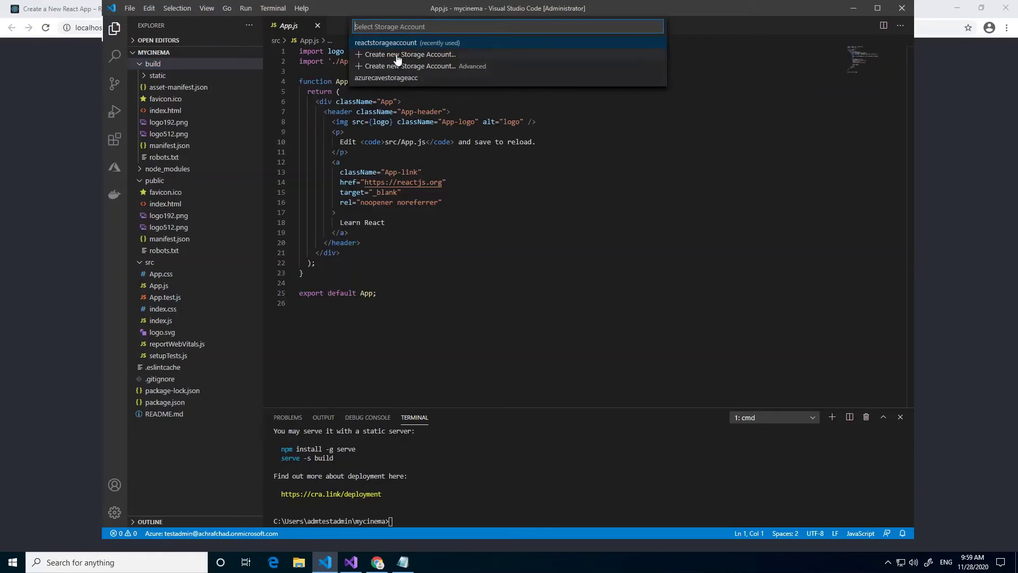
{"action": "left_click", "coordinate": [398, 56]}
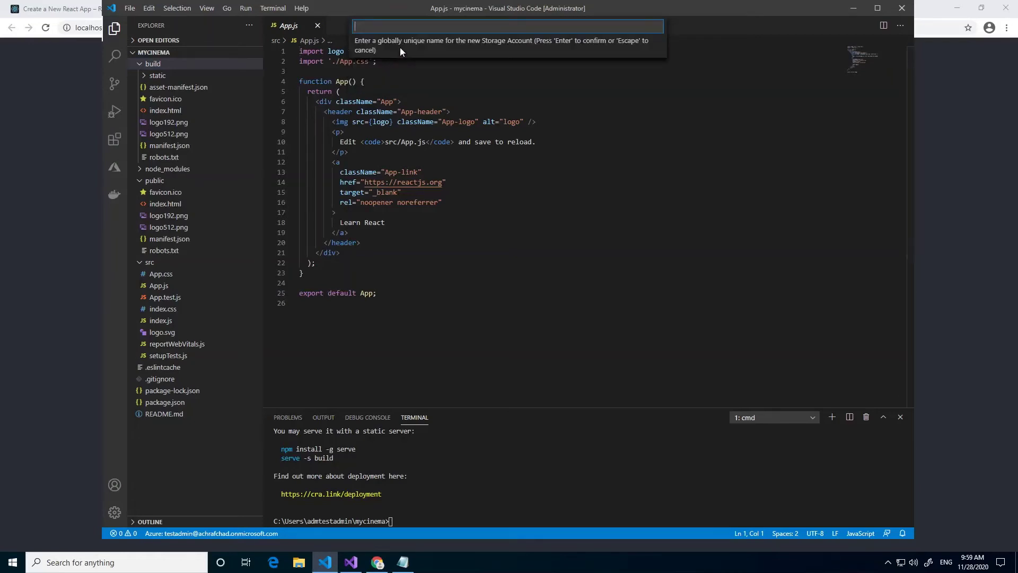
{"action": "type", "text": "cinemast"}
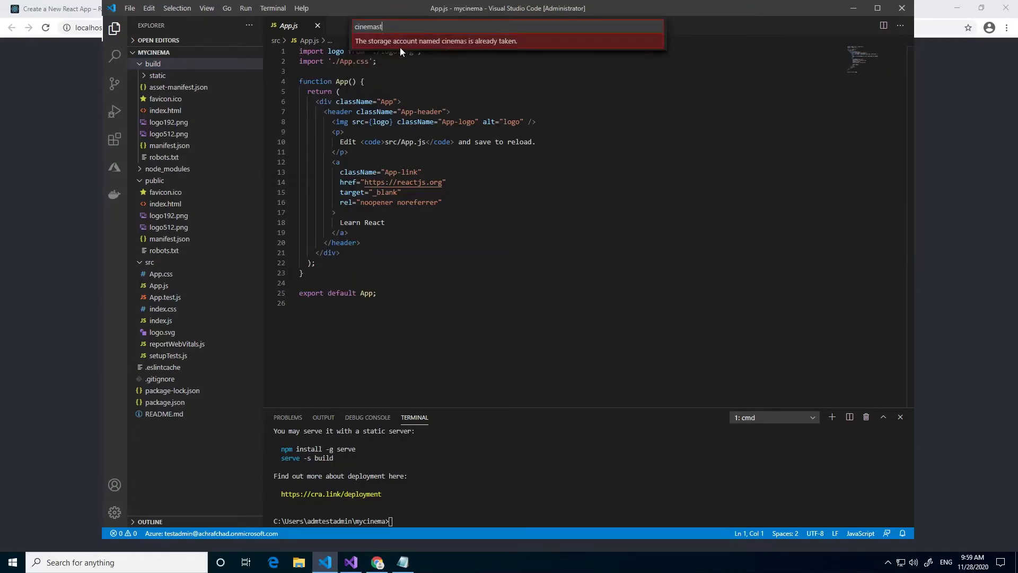
{"action": "key", "text": "BackSpace"}
{"action": "type", "text": "o"}
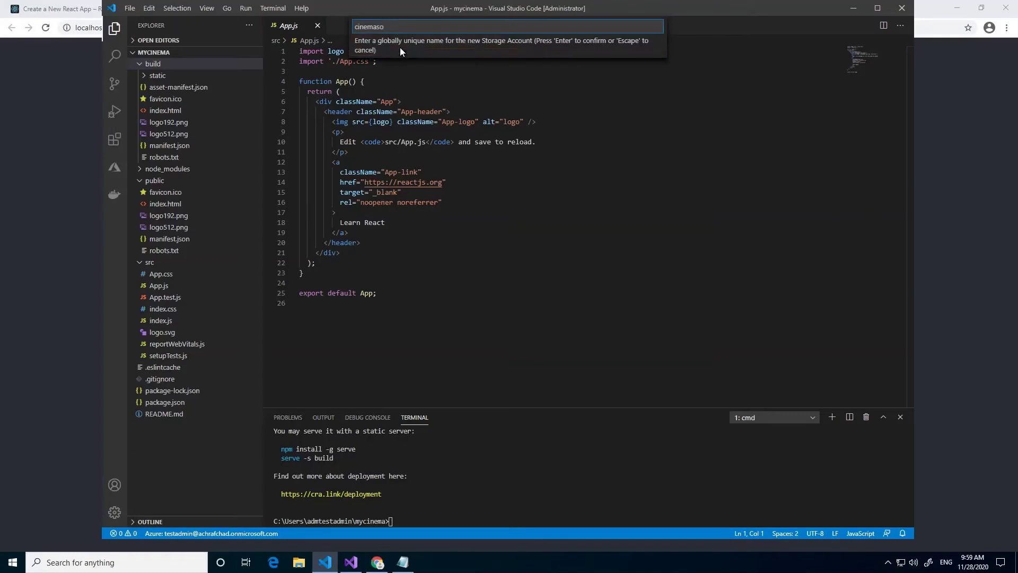
{"action": "type", "text": "rageaccd"}
{"action": "type", "text": "emo"}
{"action": "key", "text": "Return"}
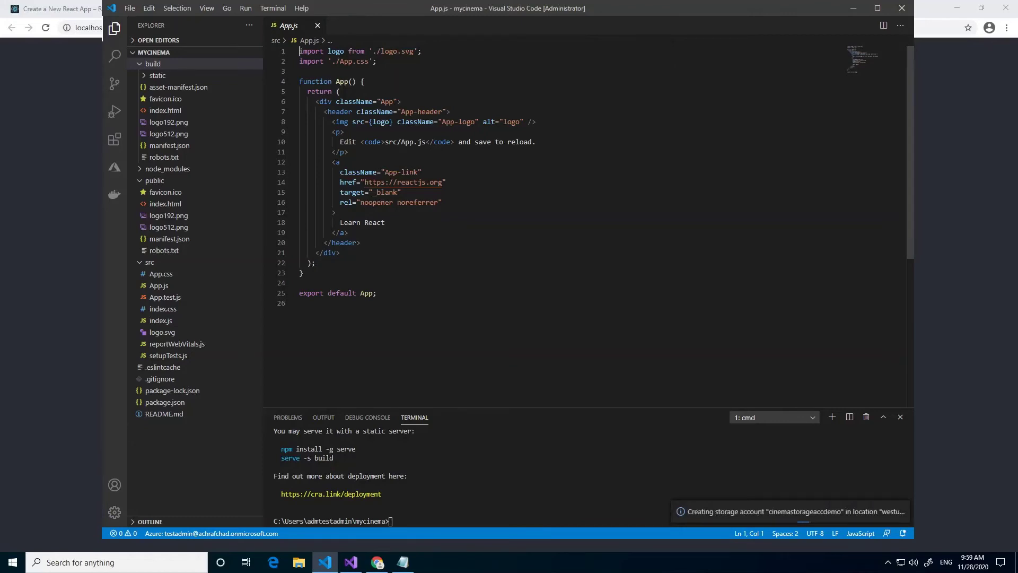
{"action": "mouse_move", "coordinate": [784, 511]}
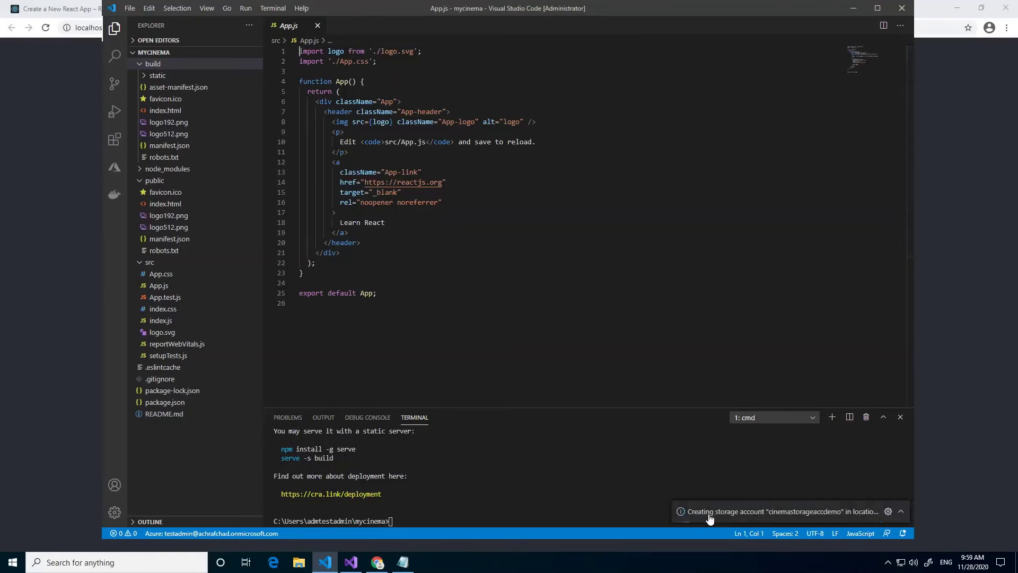
{"action": "left_click", "coordinate": [900, 510]}
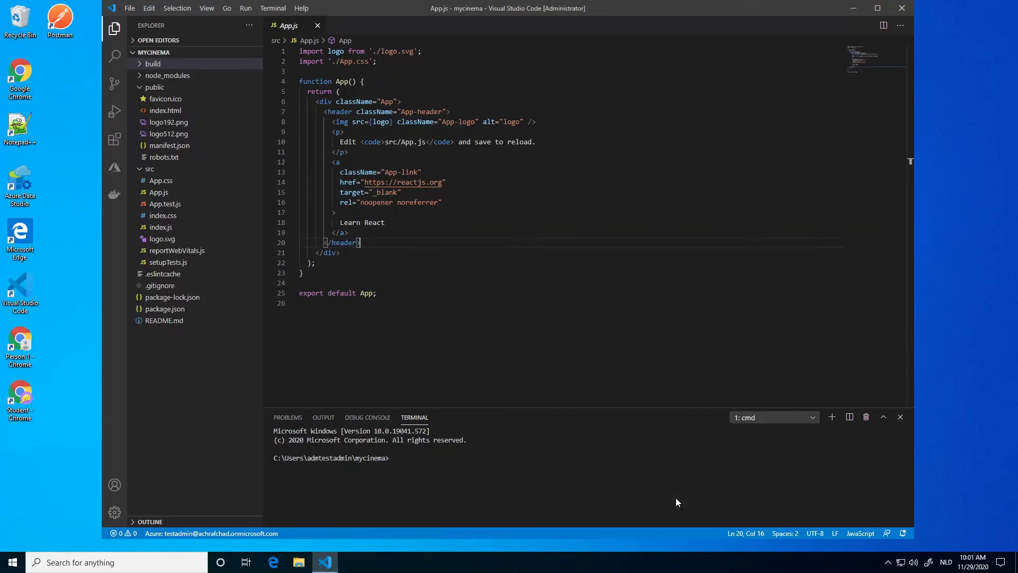
Step: Redeploy build to cinemastorageaccdemo, choosing Delete and Deploy to replace existing files
{"action": "right_click", "coordinate": [175, 69]}
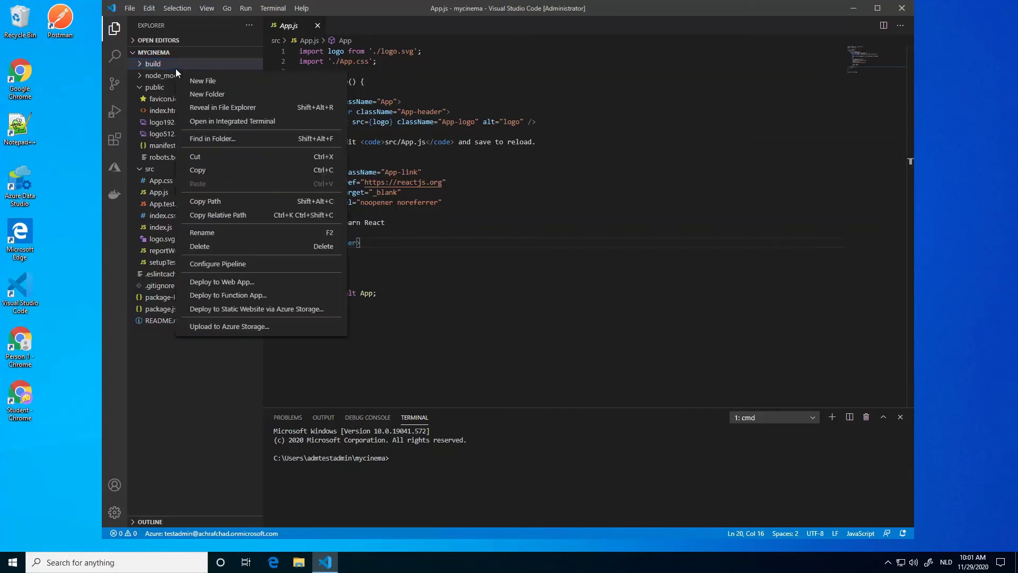
{"action": "left_click", "coordinate": [254, 309]}
{"action": "left_click", "coordinate": [445, 43]}
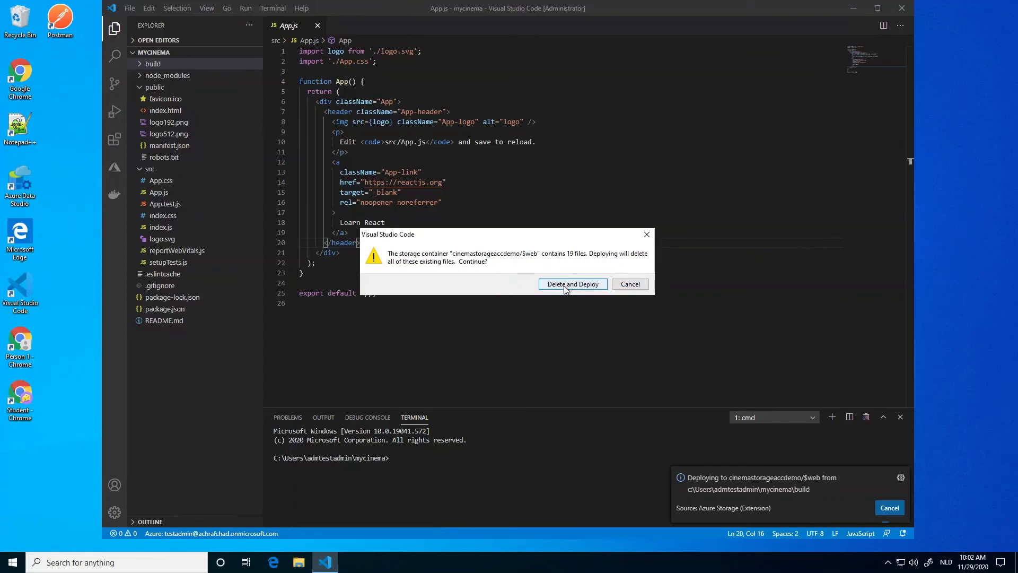
{"action": "left_click", "coordinate": [565, 288]}
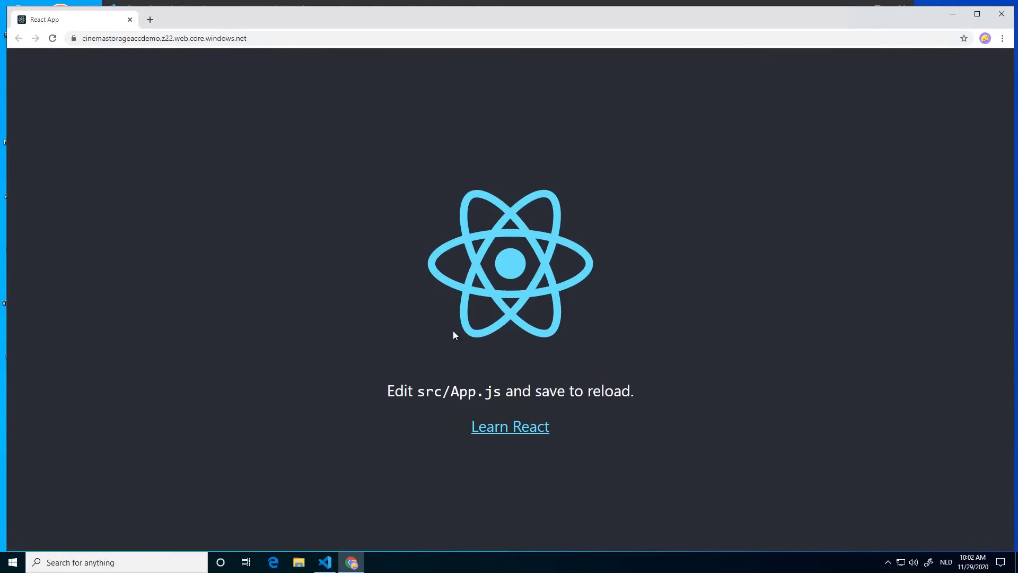
Step: Check the cinemastorageaccdemo.z22.web.core.windows.net address, then restore the Chrome window
{"action": "left_click", "coordinate": [354, 39]}
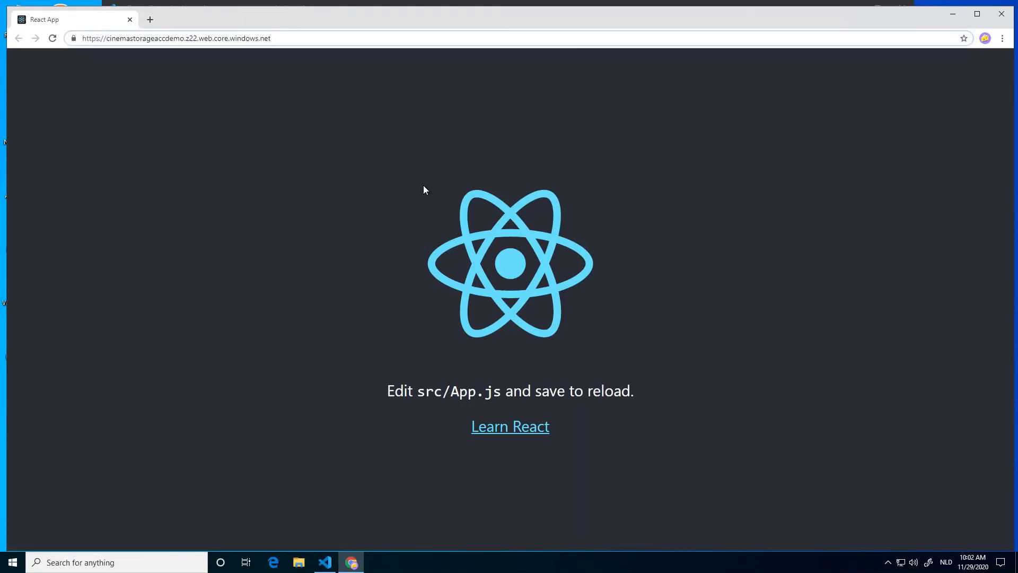
{"action": "left_click", "coordinate": [301, 6]}
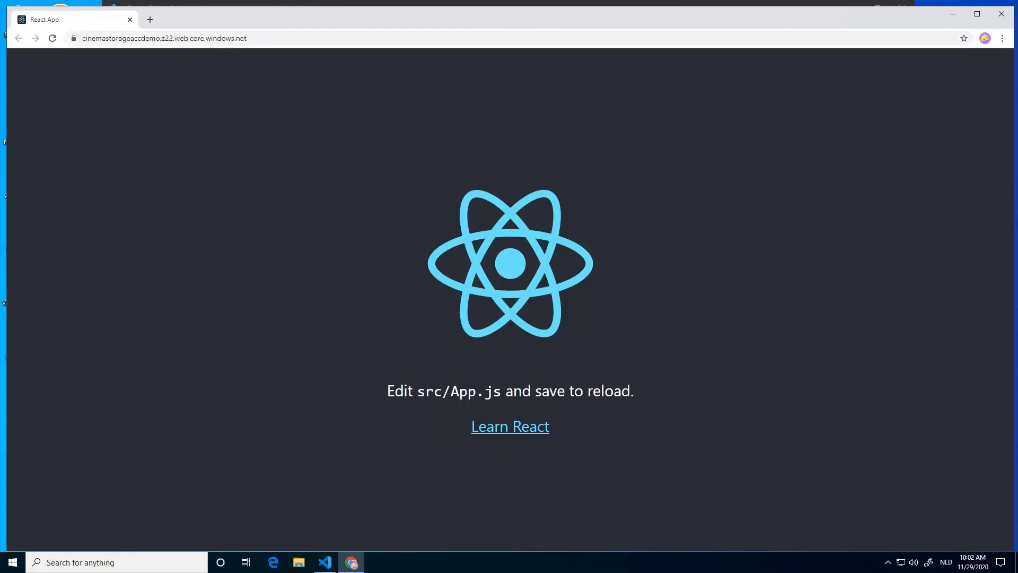
{"action": "mouse_move", "coordinate": [352, 19]}
{"action": "left_mouse_down"}
{"action": "mouse_move", "coordinate": [379, 128]}
{"action": "mouse_move", "coordinate": [354, 19]}
{"action": "left_mouse_up"}
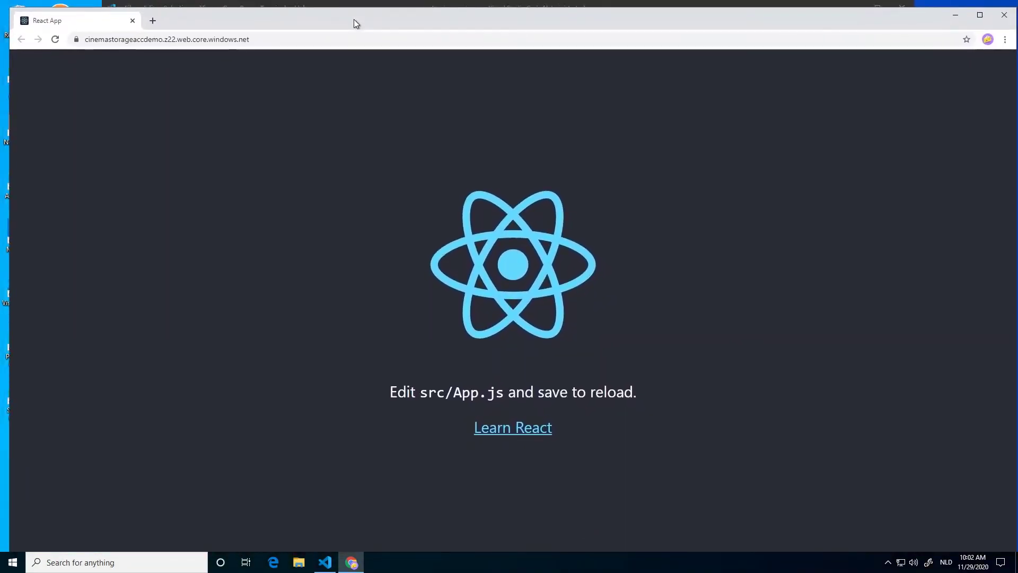